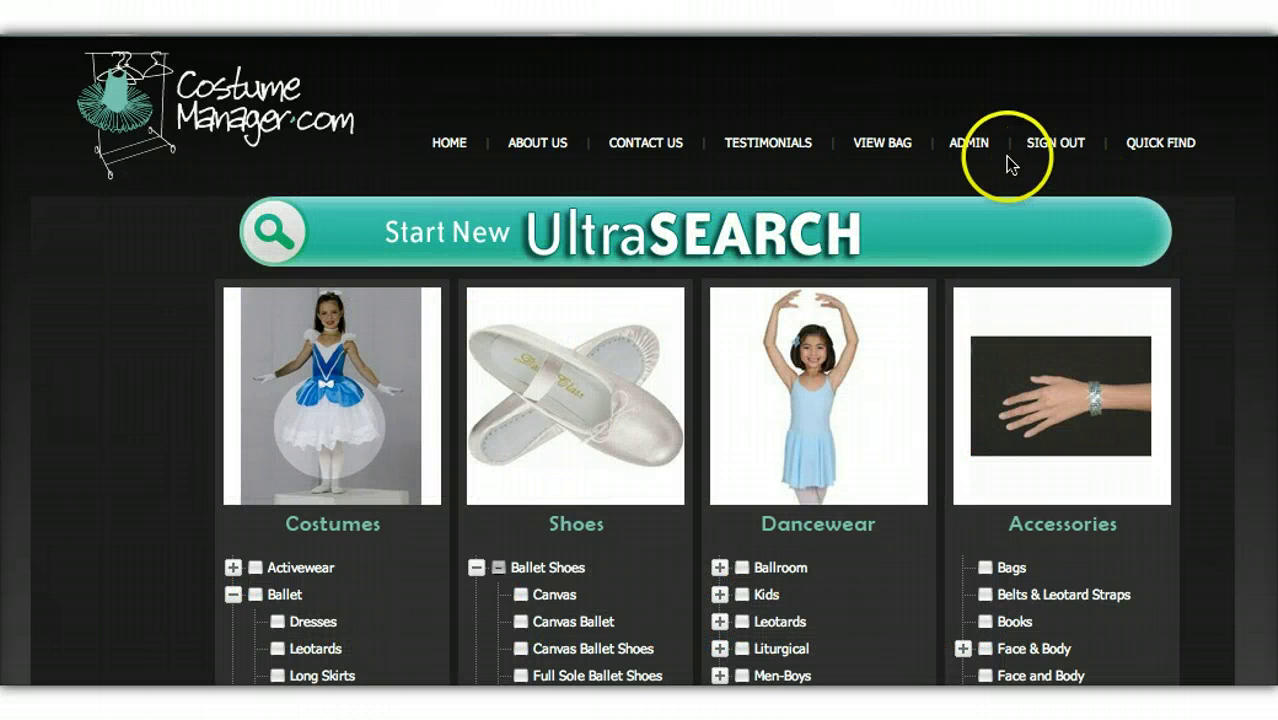
- Open the Venues section of the studio administration site and start creating a new venue
click(969, 145)
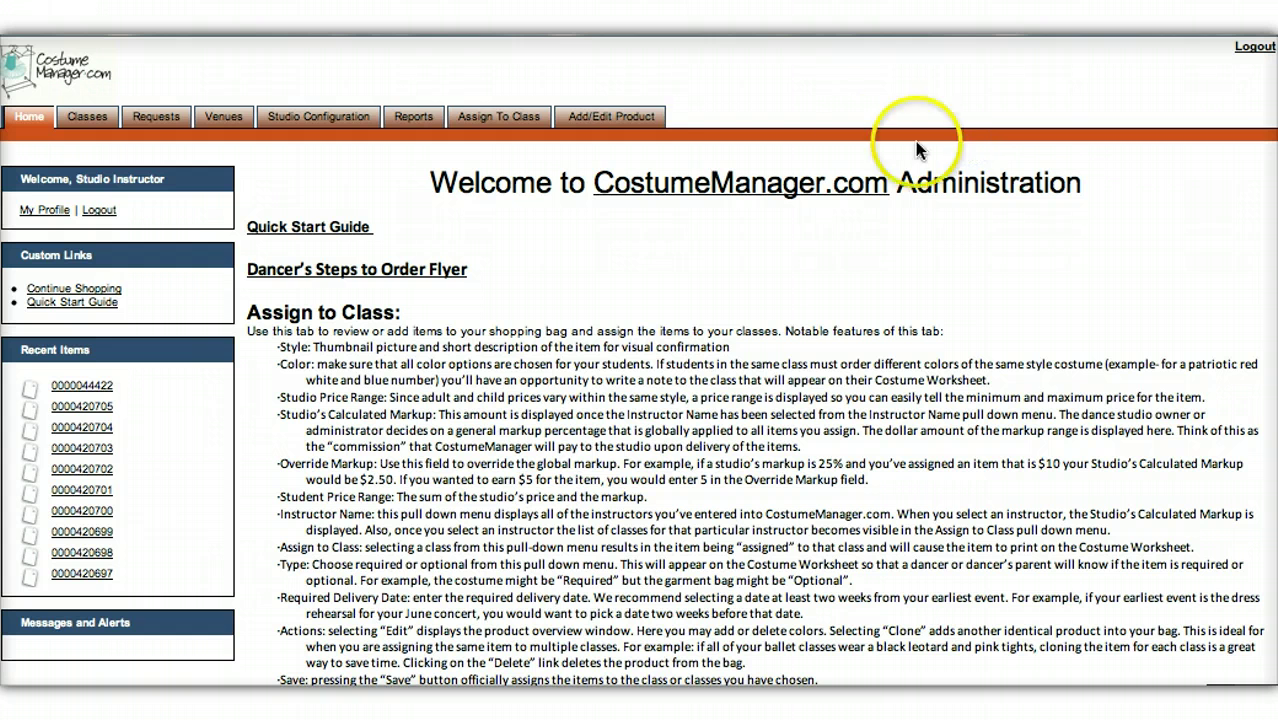
click(224, 121)
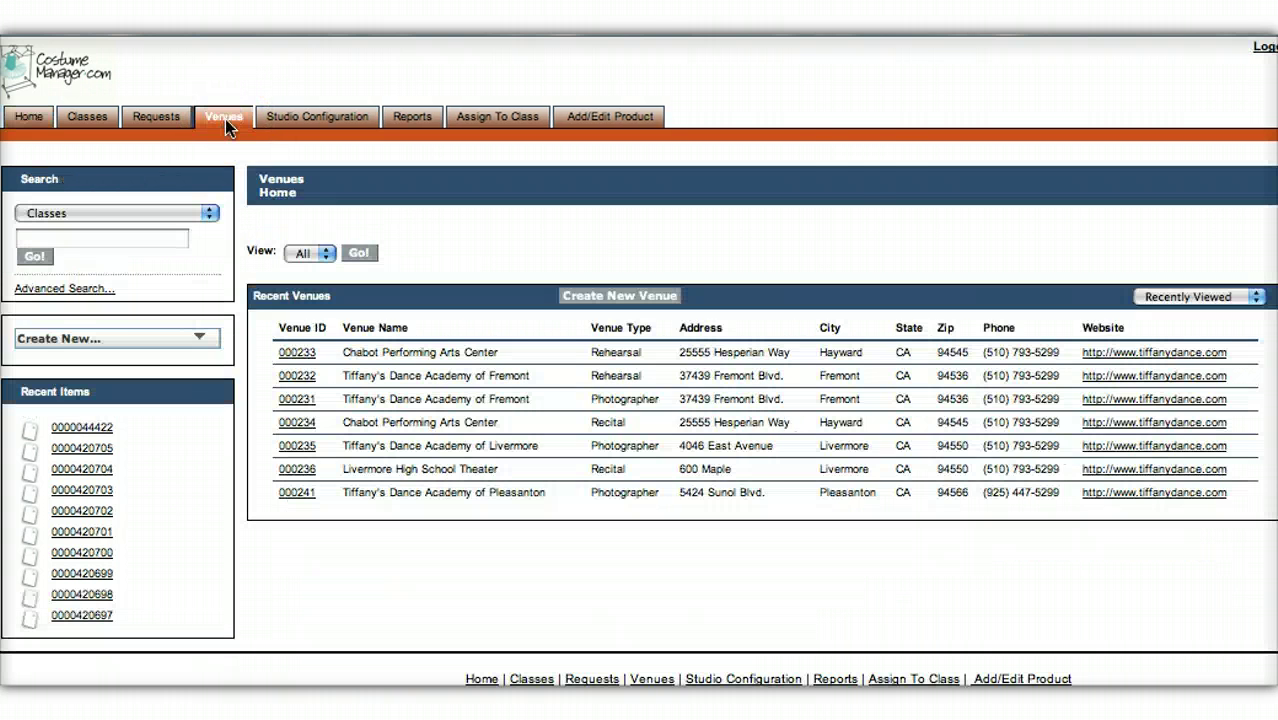
click(858, 160)
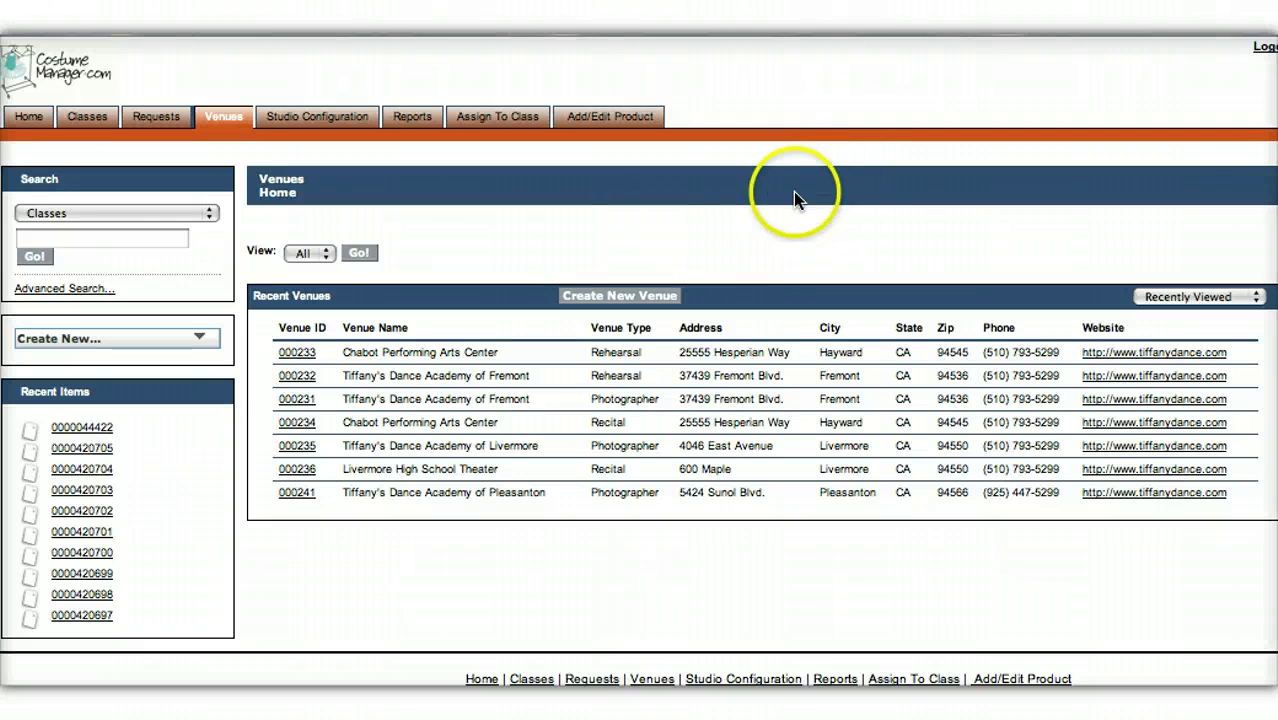
click(616, 296)
click(616, 296)
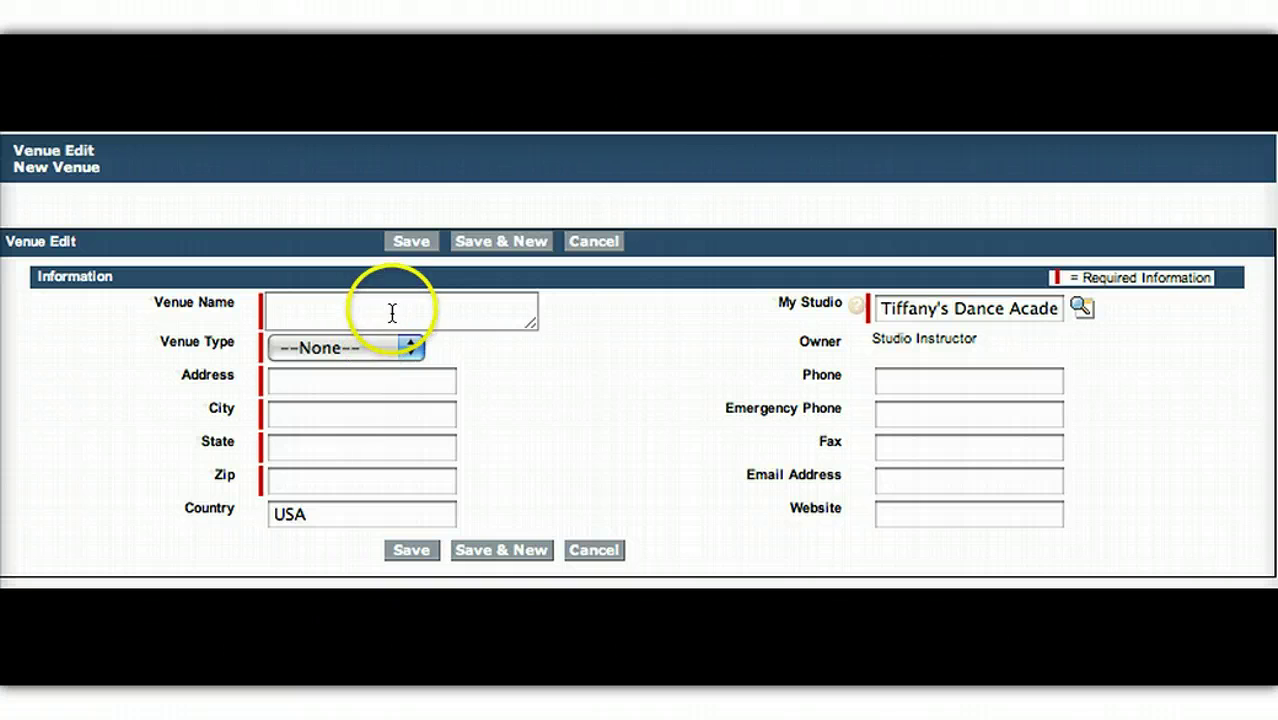
- Name the new venue "Photos R US!" and set its venue type to Photographer
click(391, 311)
text(Photos R U)
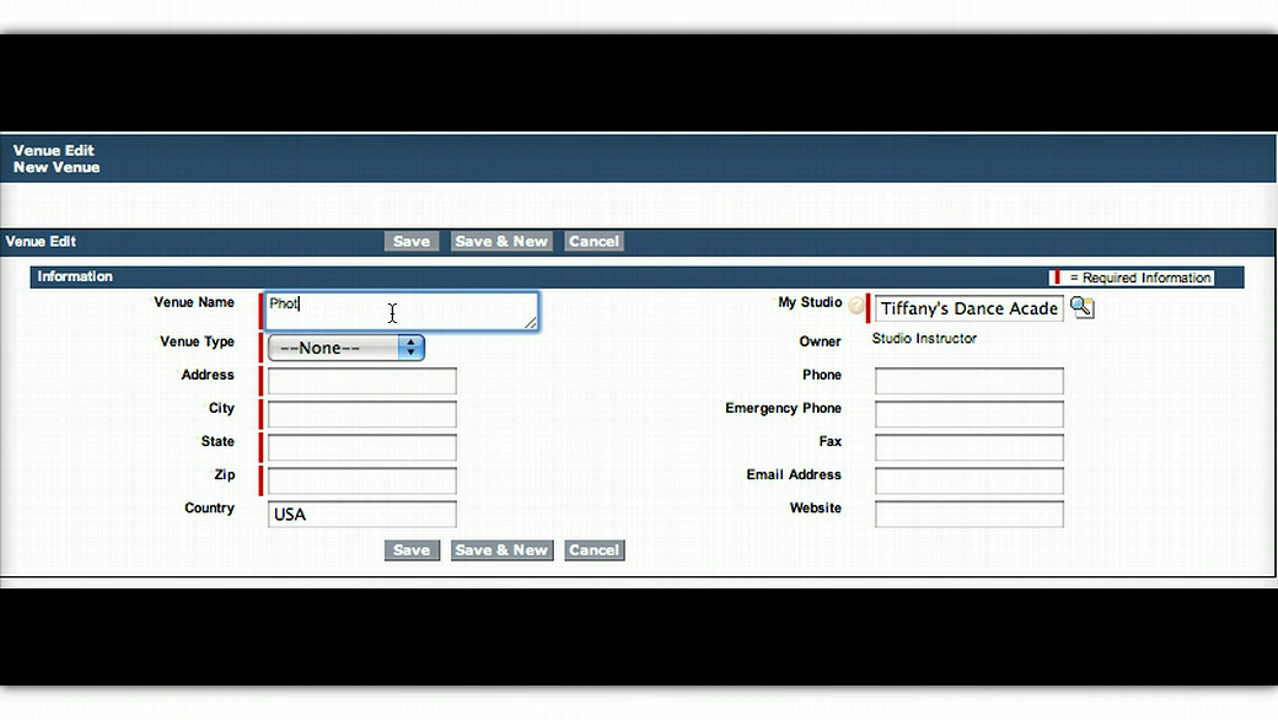
text(S!)
key(Tab)
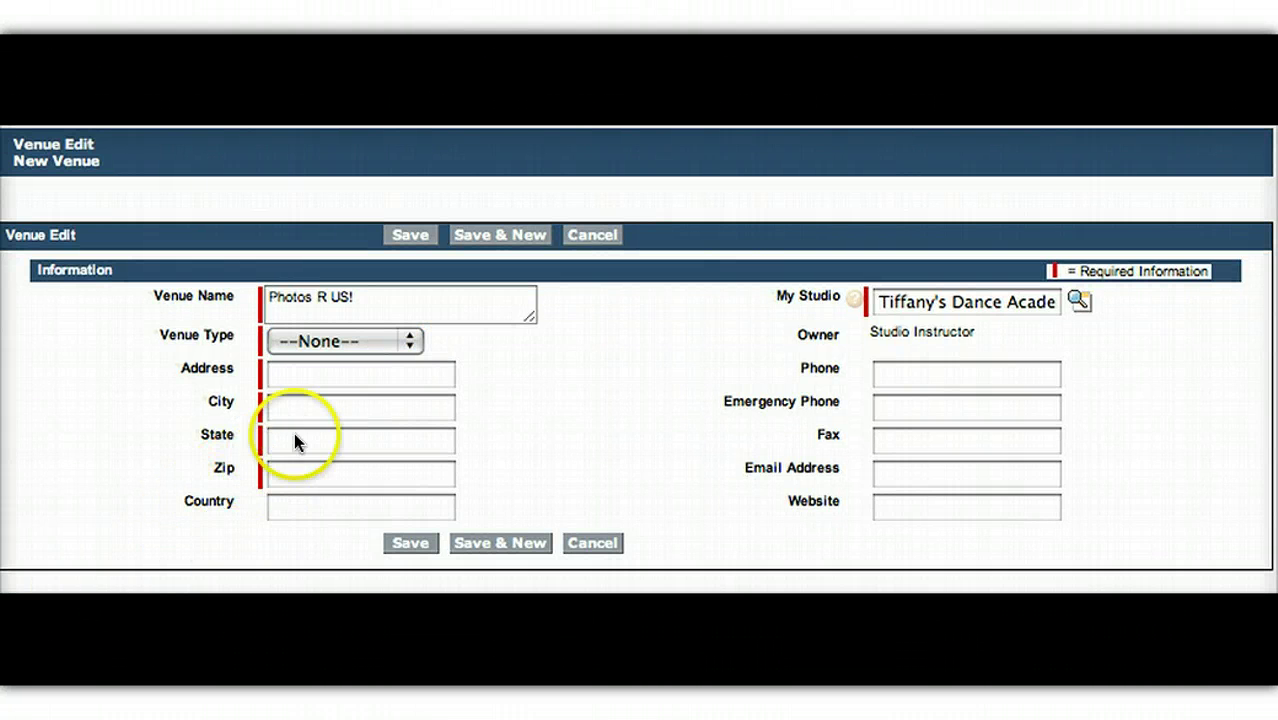
click(409, 342)
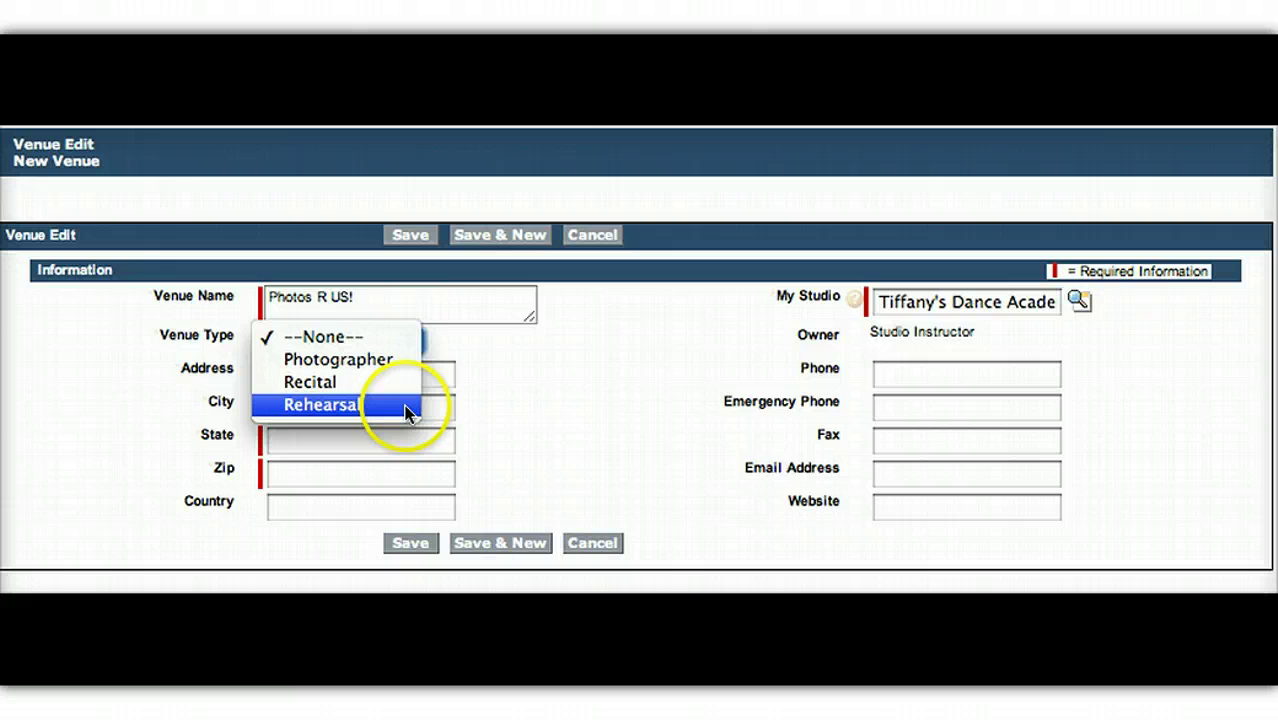
click(406, 365)
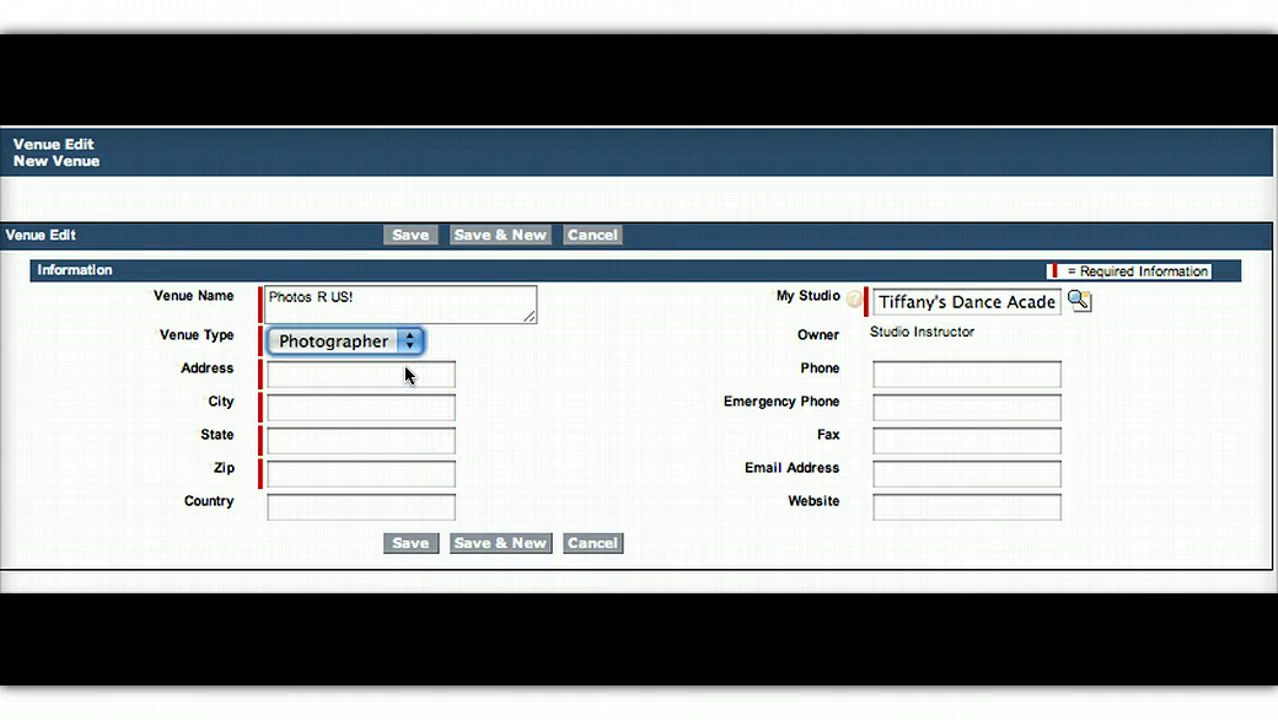
- Fill in the new venue's street address, city, state and zip code, and set the country to USA
click(293, 374)
text(5)
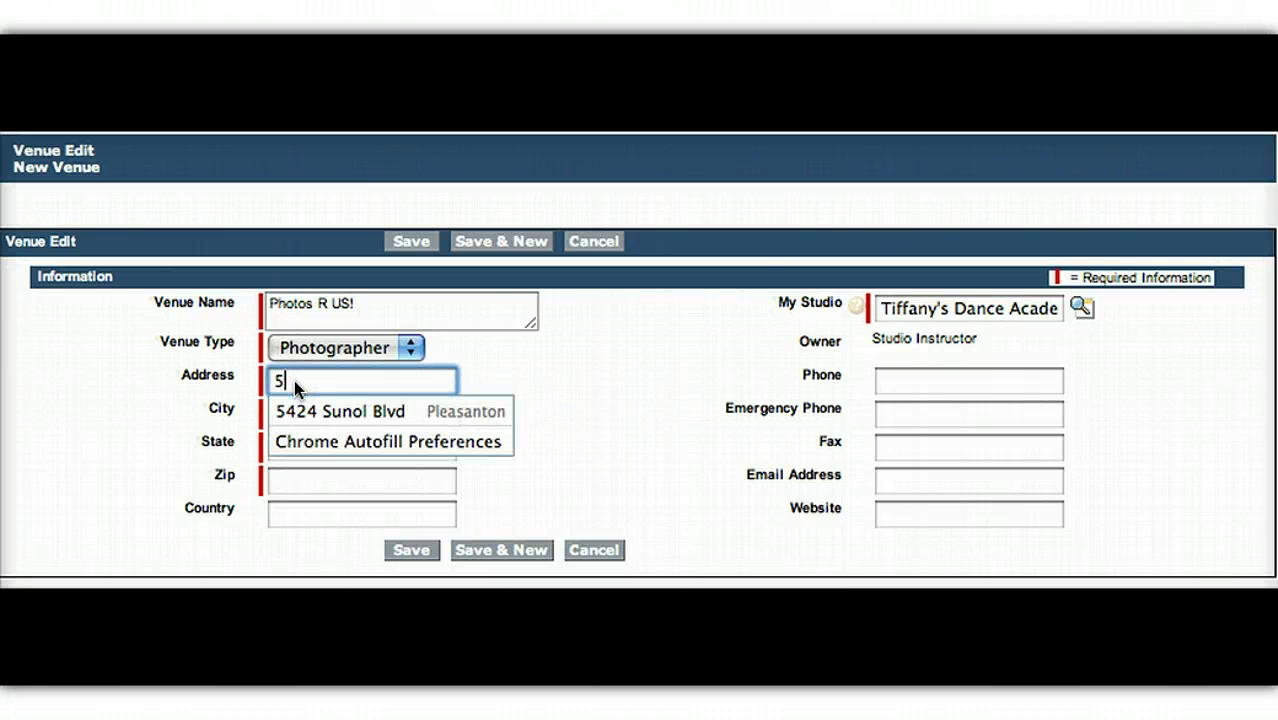
text(55 Anywh)
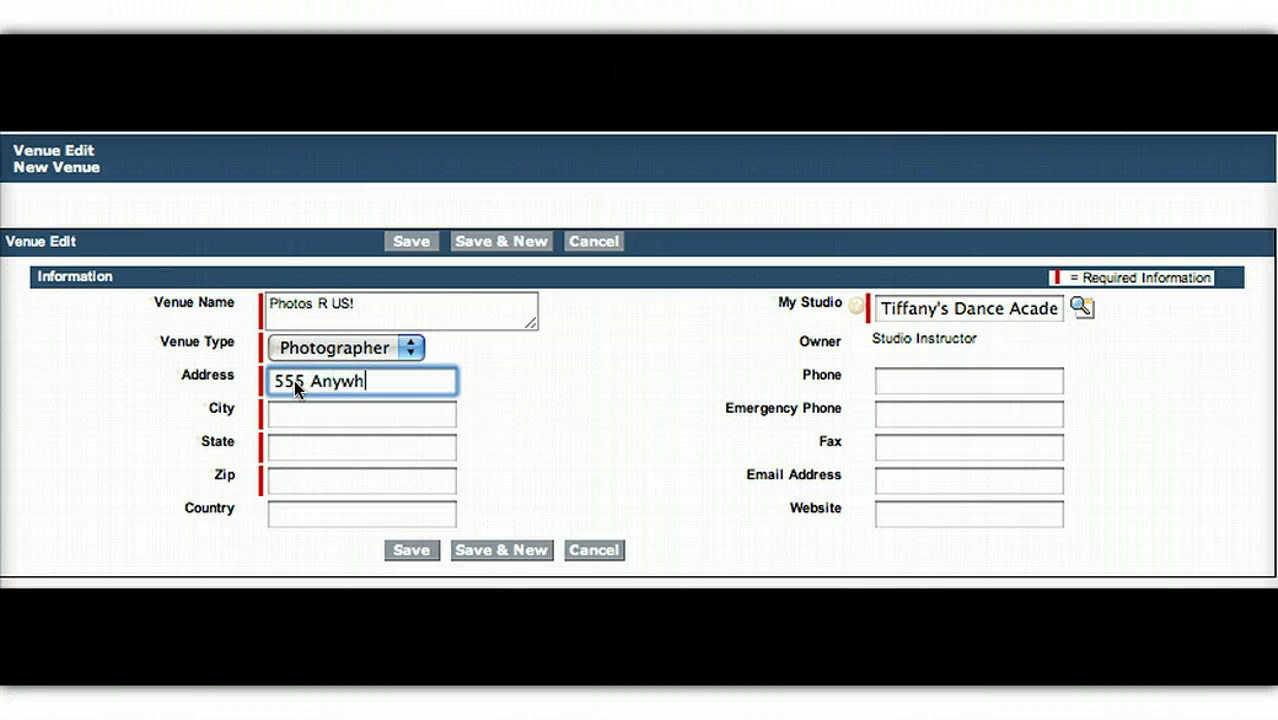
text(ere St)
key(Tab)
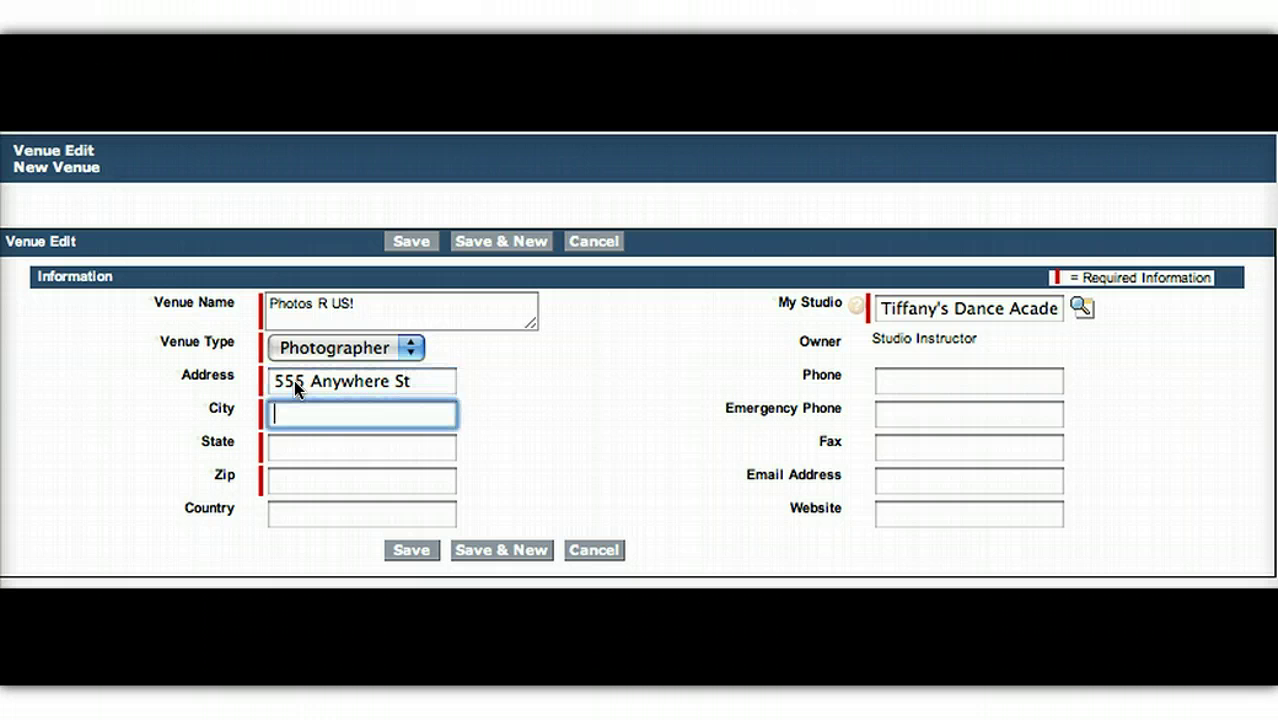
text(Anywhere)
key(Tab)
text(CA)
key(Tab)
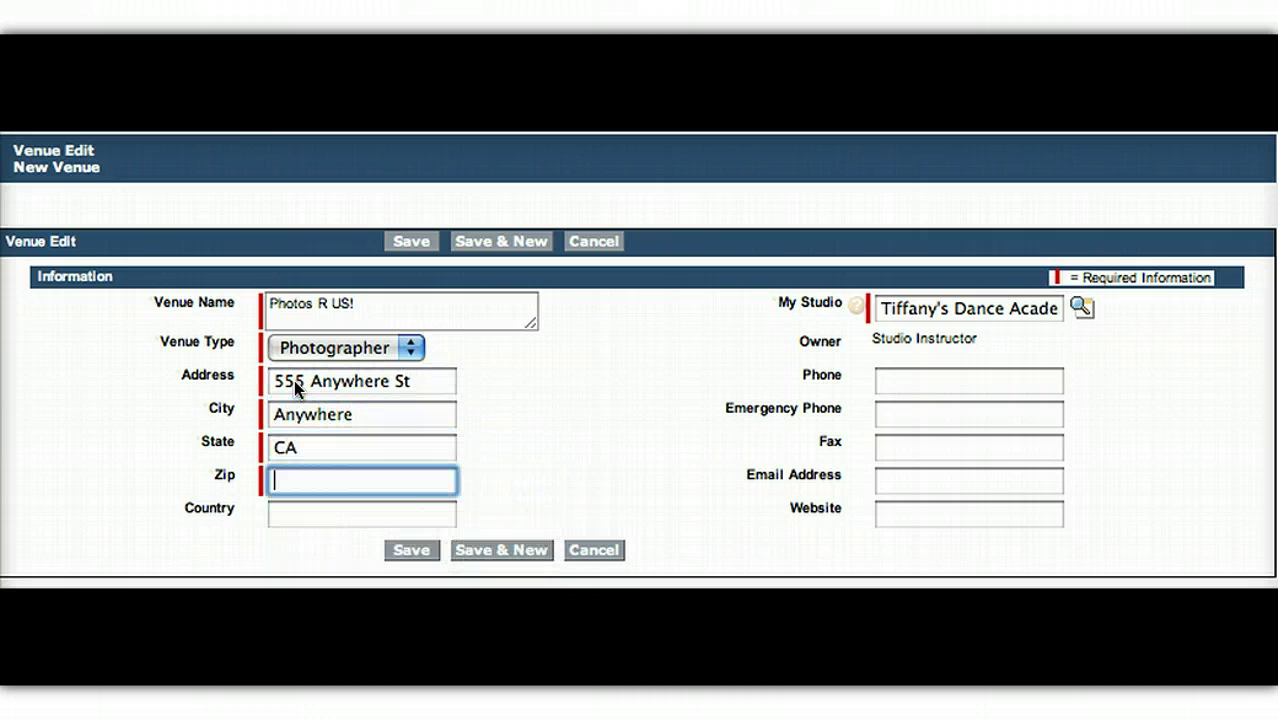
text(99999)
key(Tab)
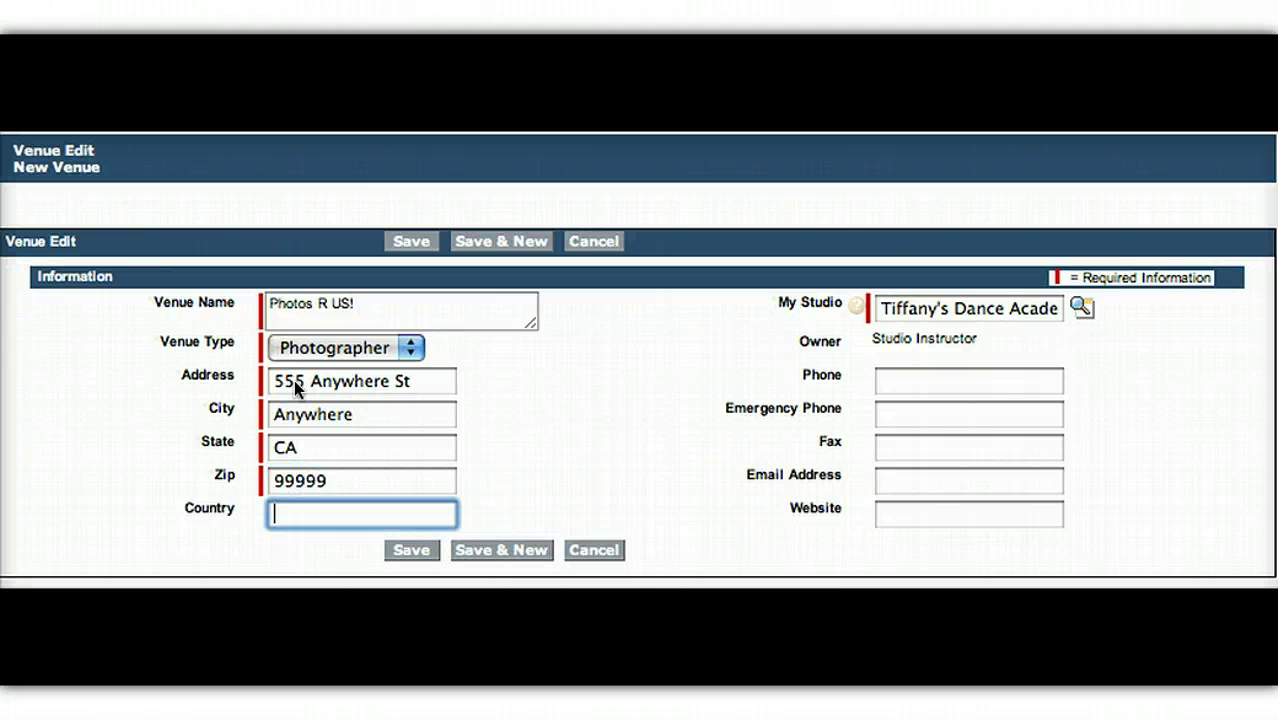
text(USA)
key(Tab)
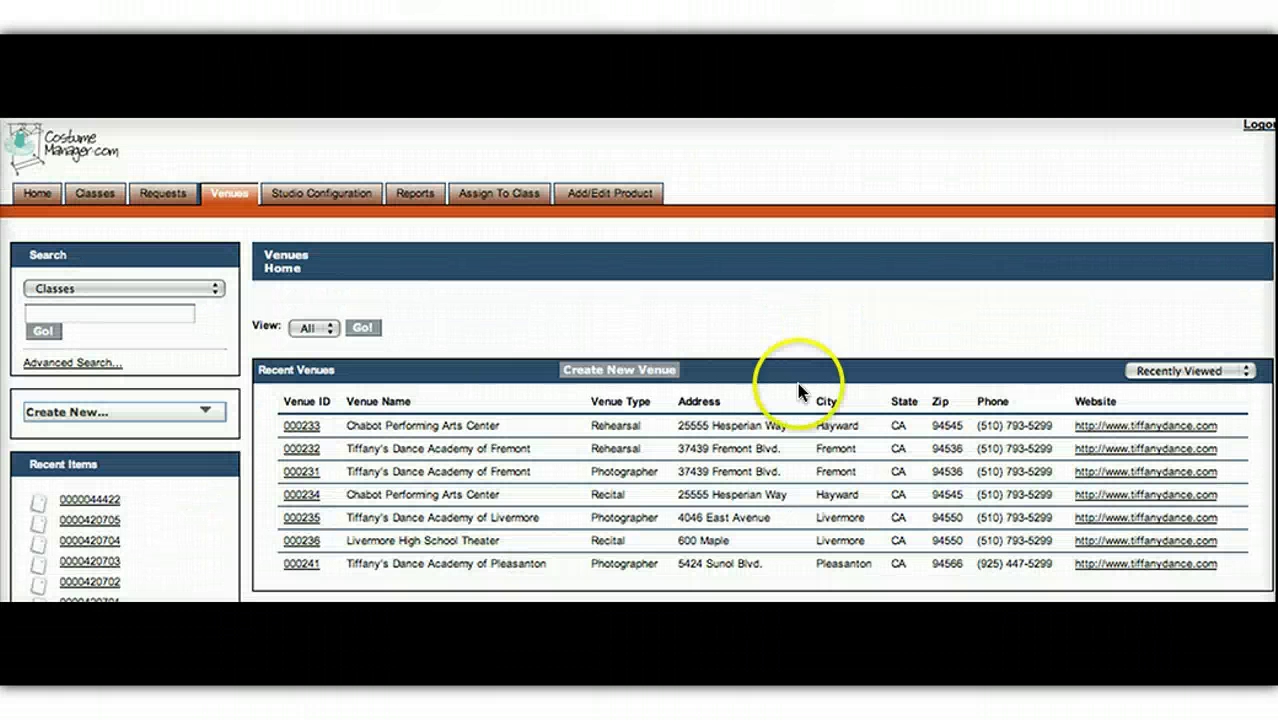
- Open the Sample Ballet Class record from the Classes section for editing
click(95, 196)
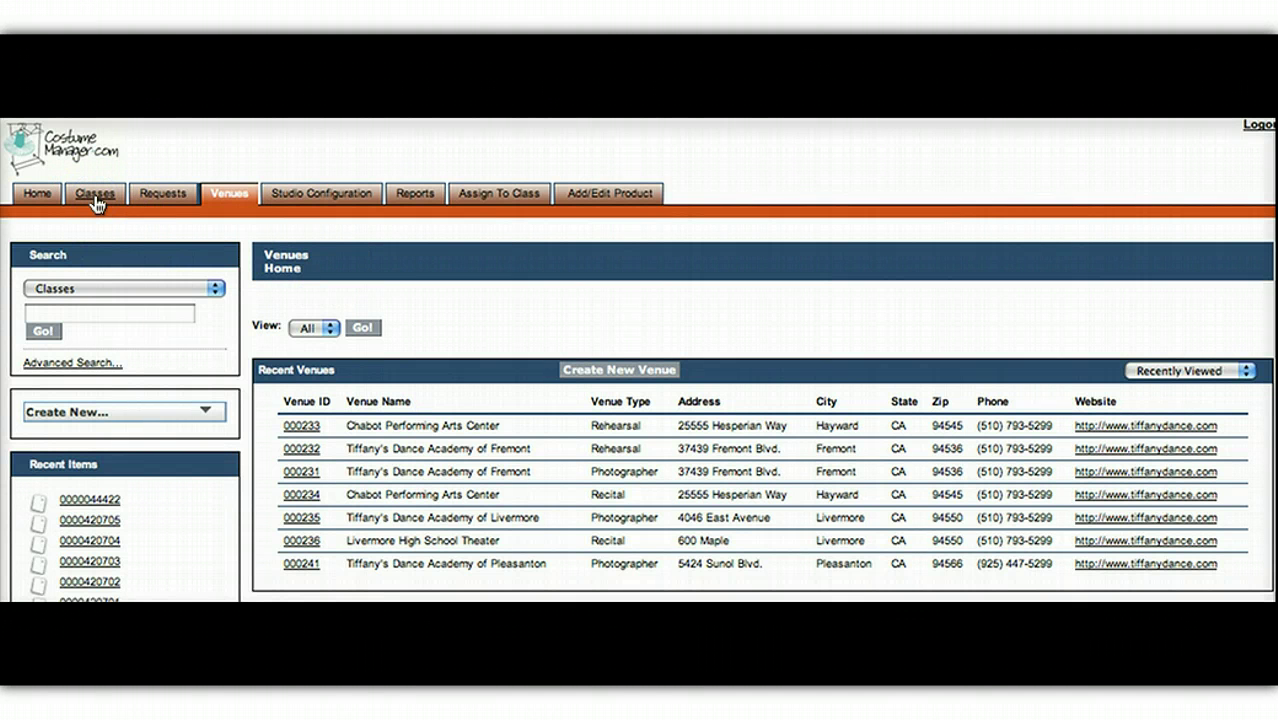
click(96, 198)
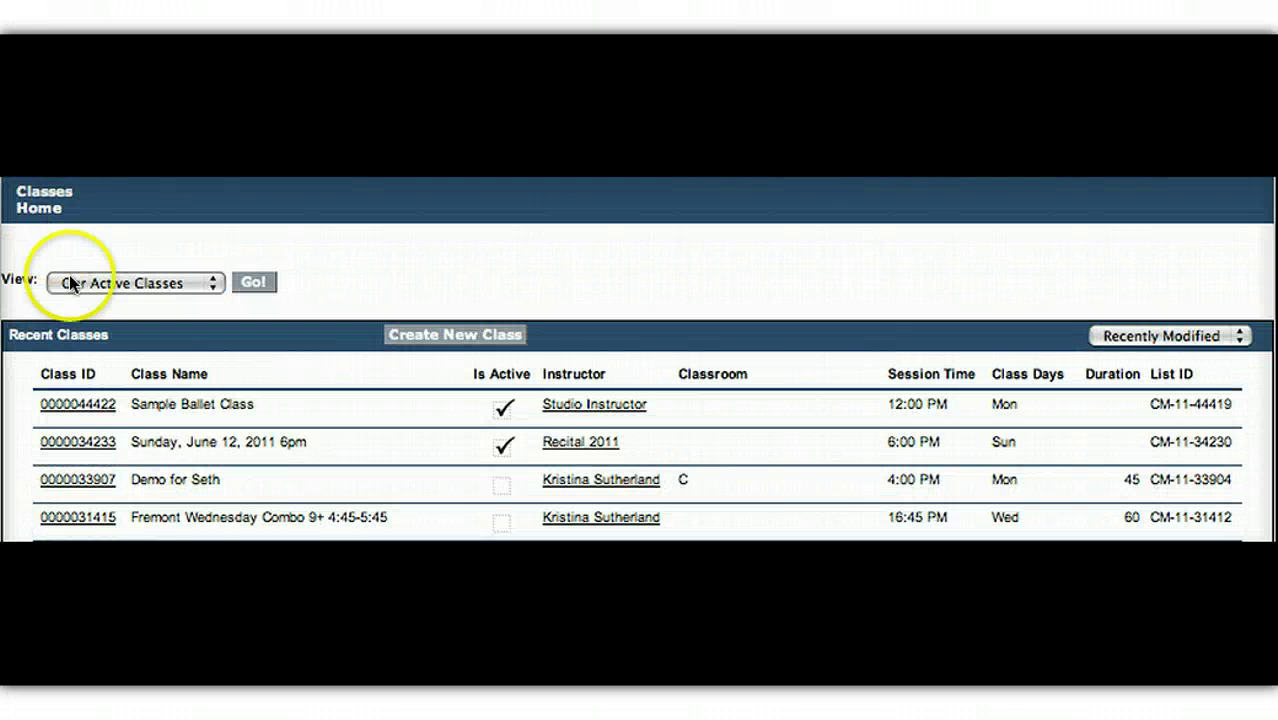
click(80, 404)
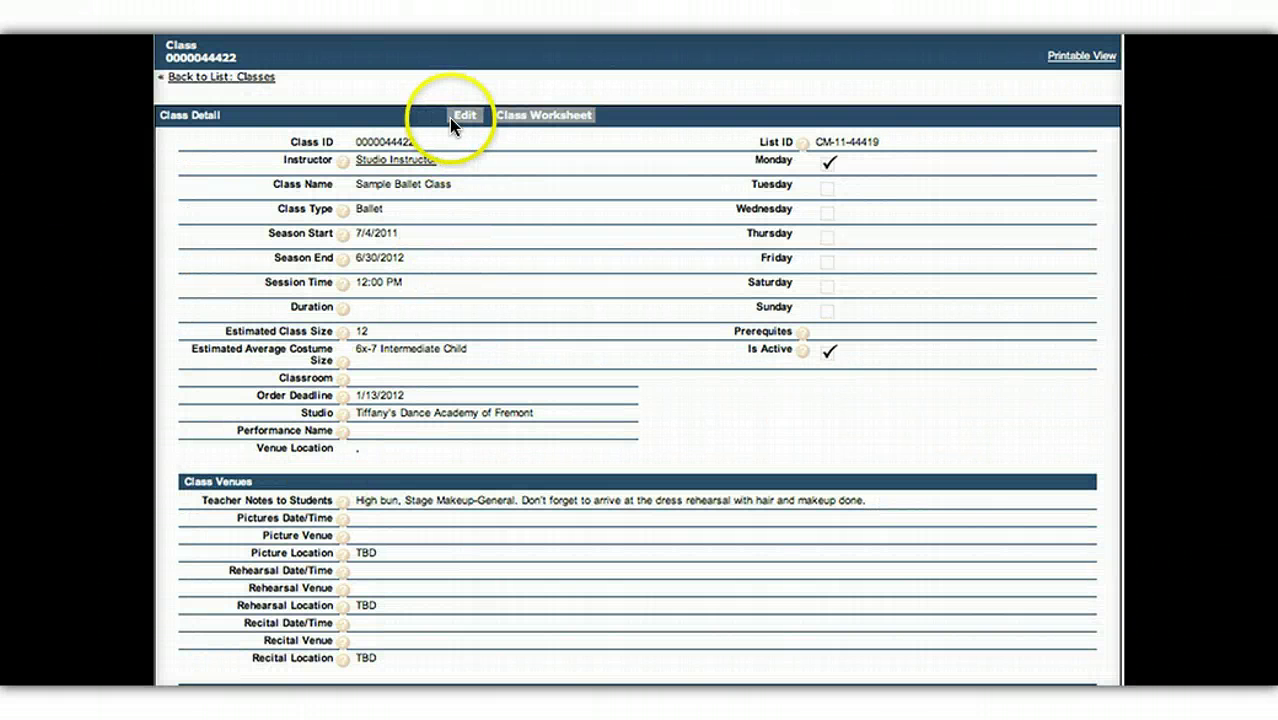
click(451, 118)
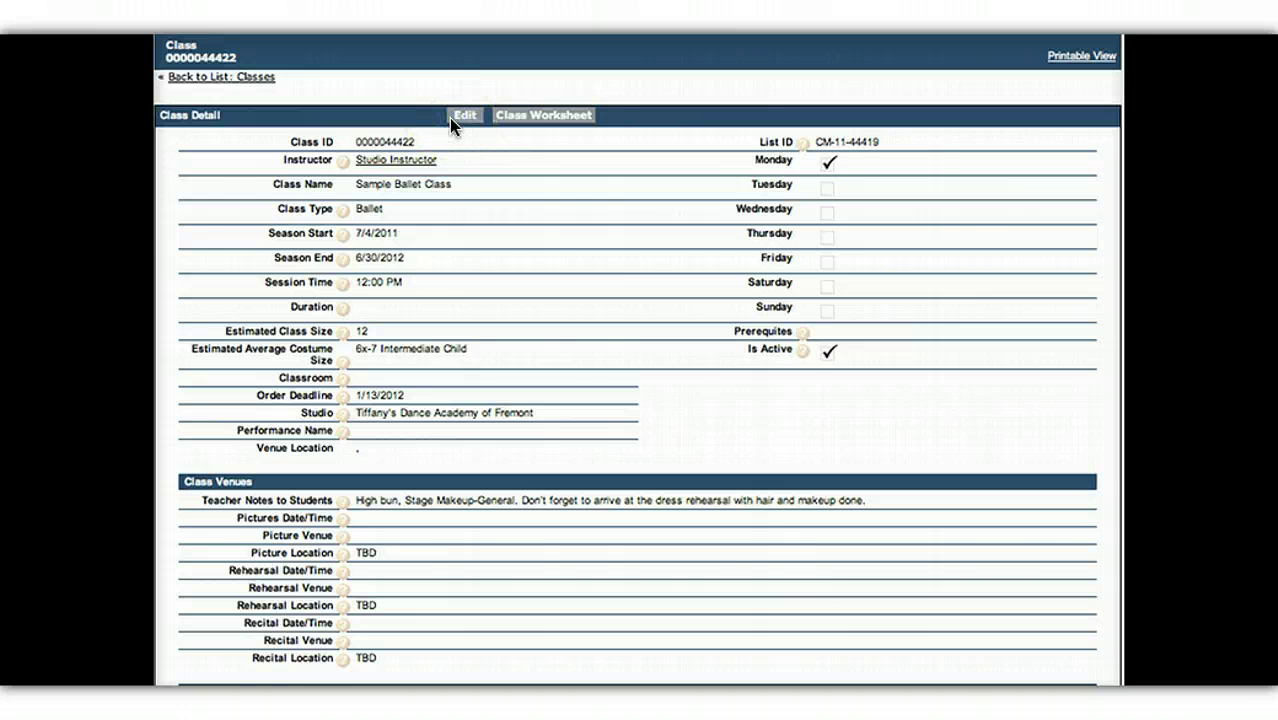
click(450, 118)
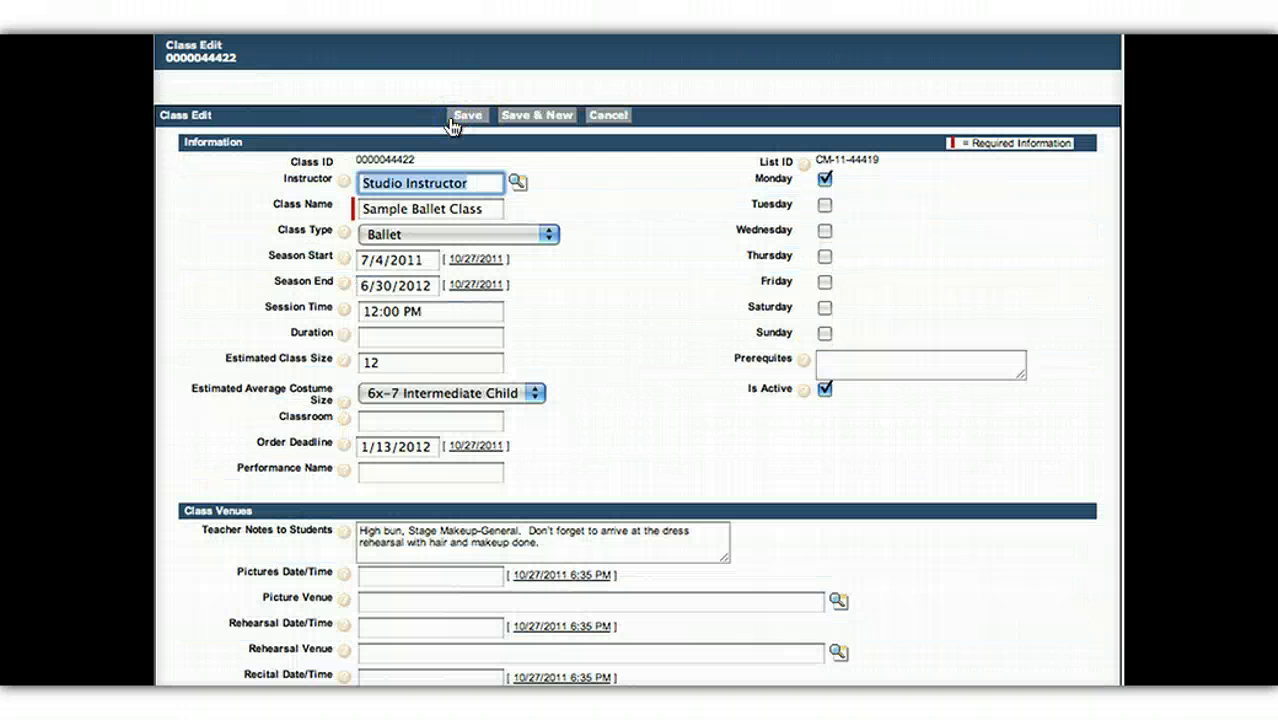
- Look up and assign the Photographer venue at Tiffany's Dance Academy of Fremont as the class's picture venue
scroll(714, 268, down, 2)
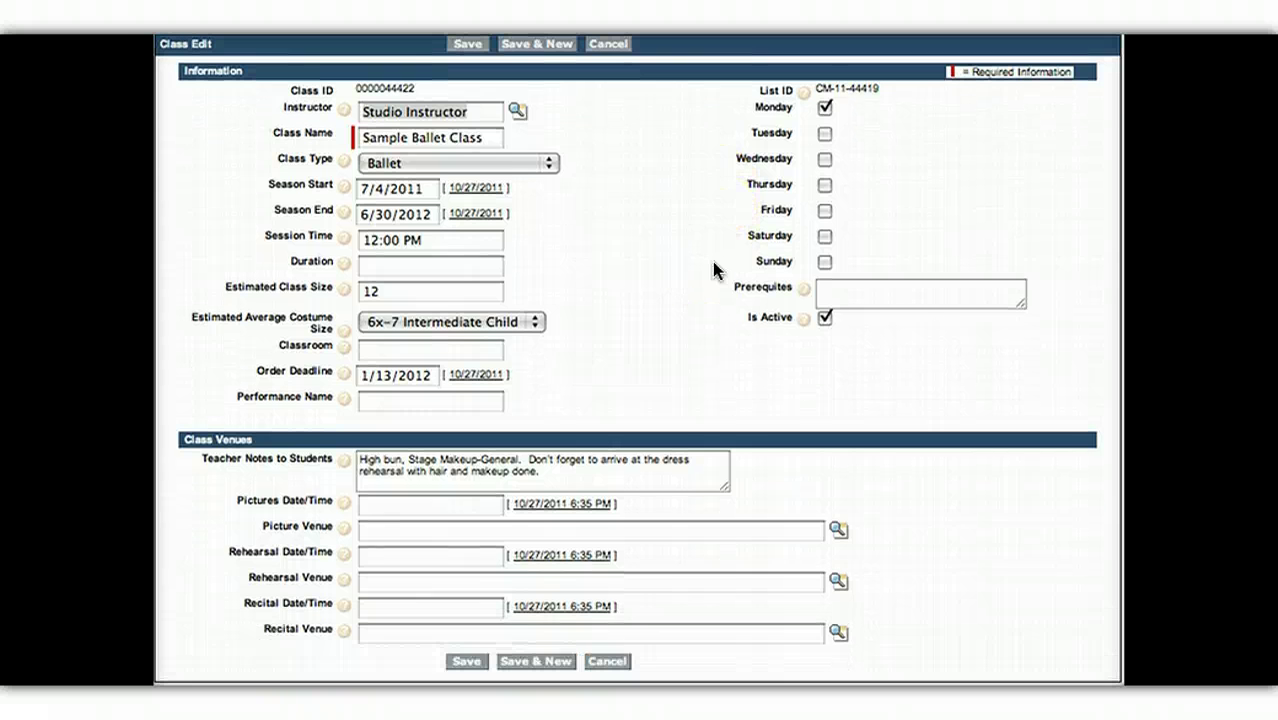
click(840, 531)
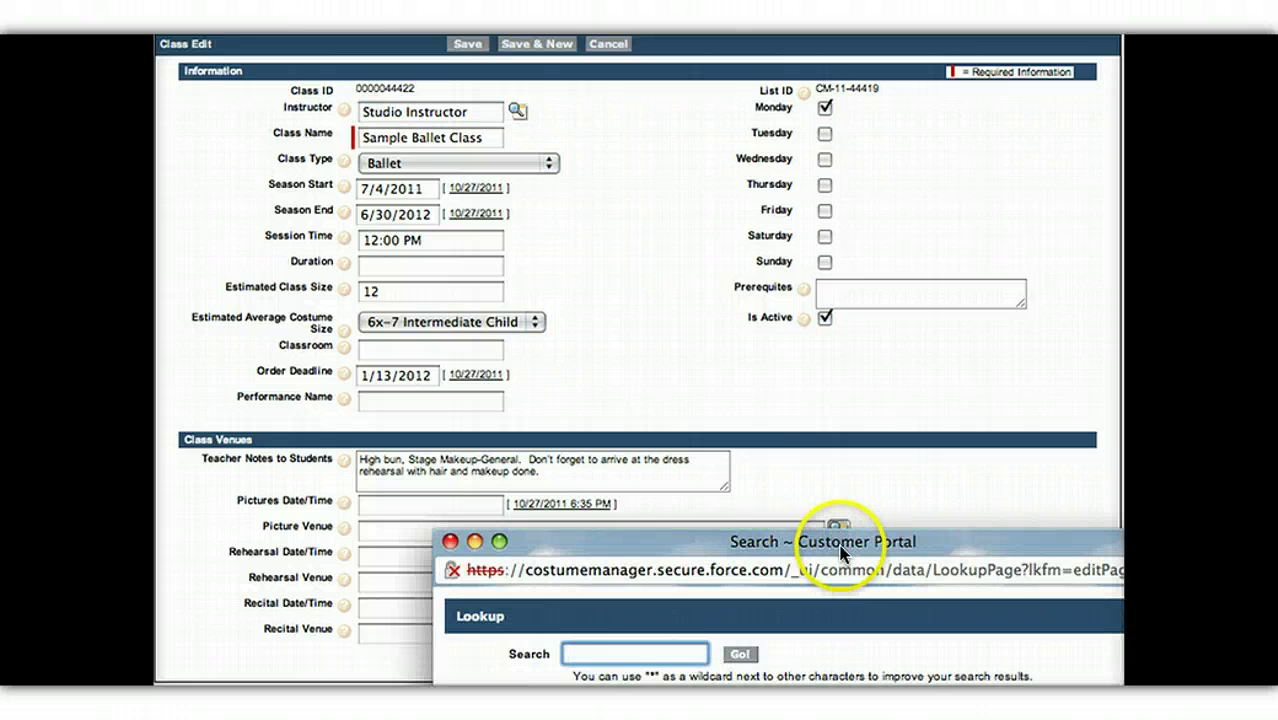
drag(838, 538, 678, 80)
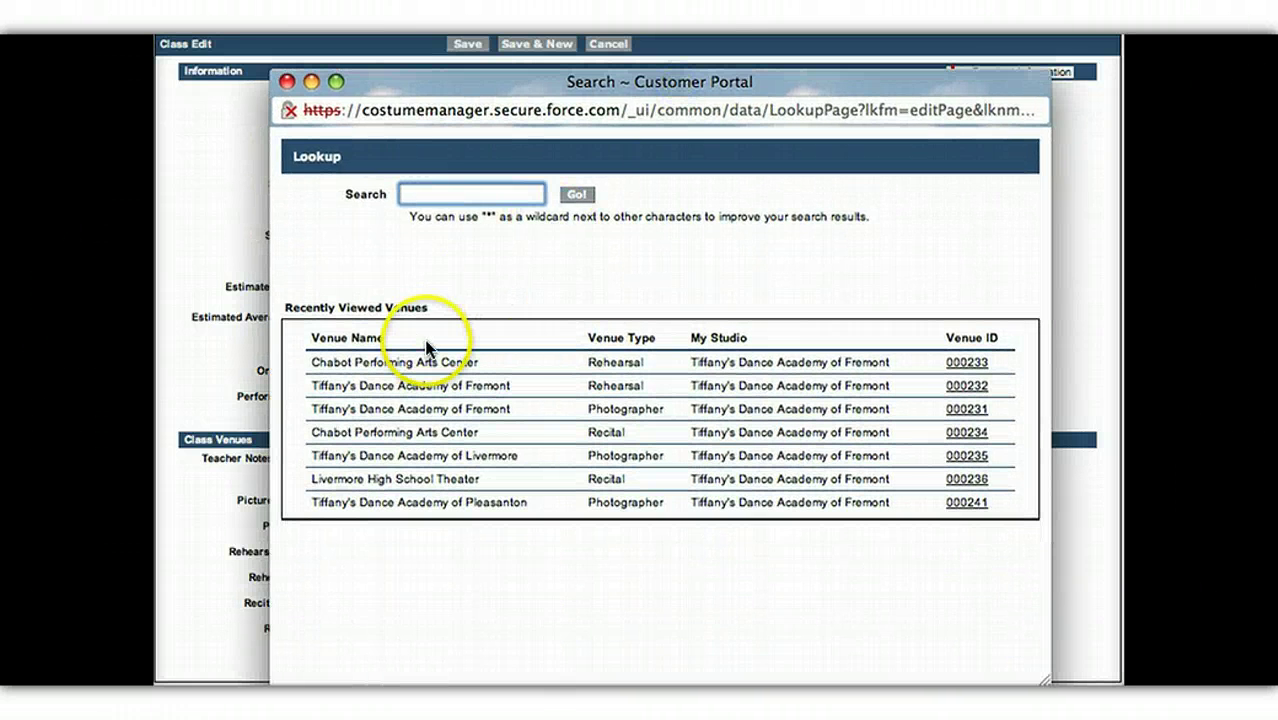
click(966, 409)
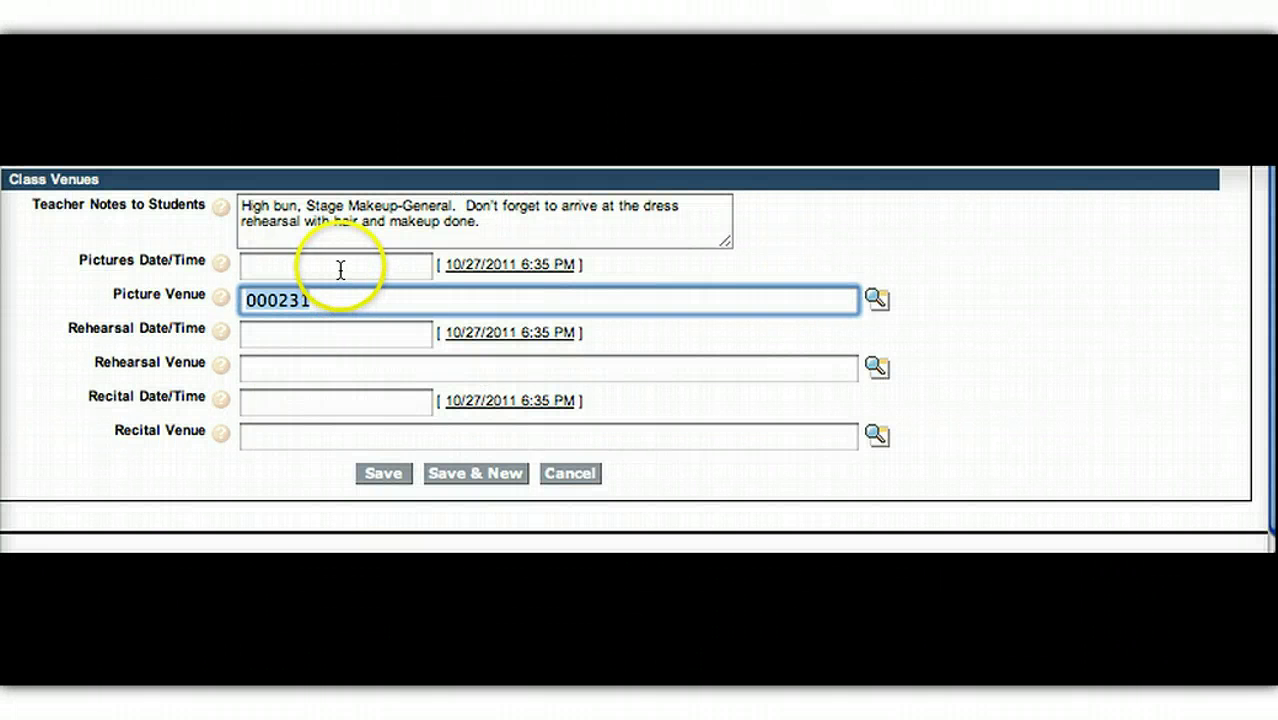
- Set the class's pictures date to 4/28/2012 using the date picker
click(340, 267)
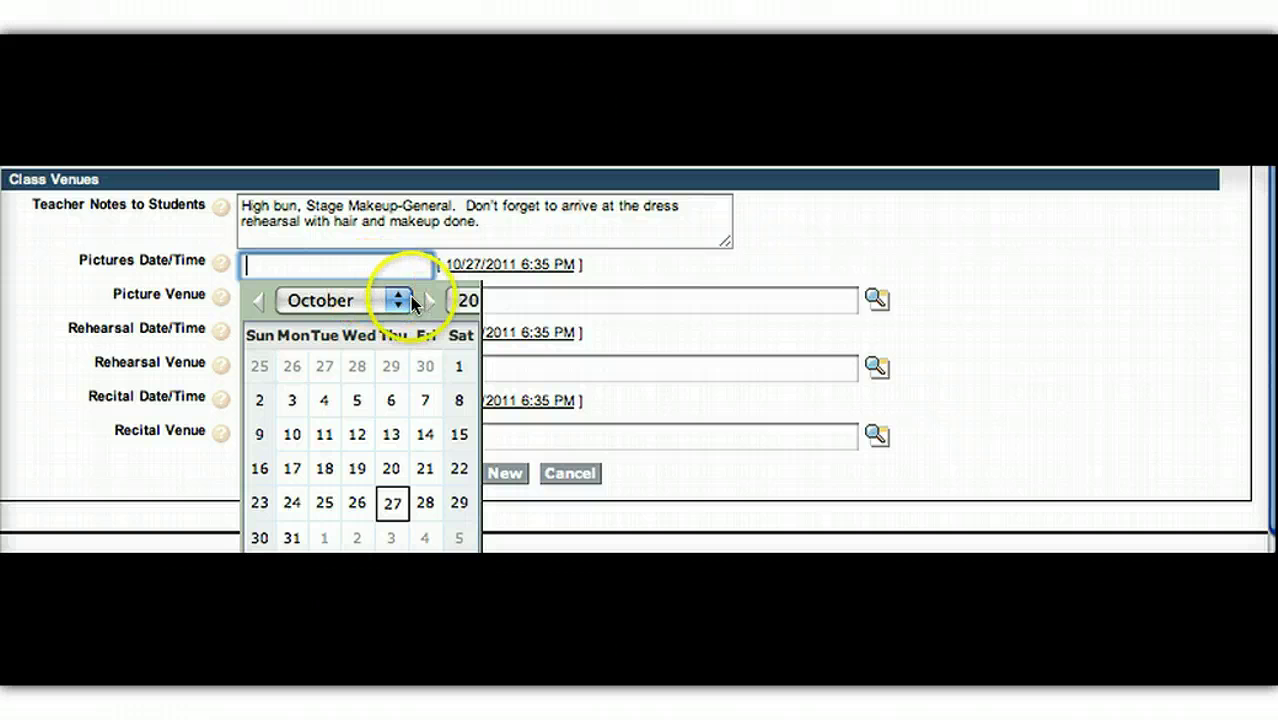
click(431, 301)
click(431, 301)
click(431, 301)
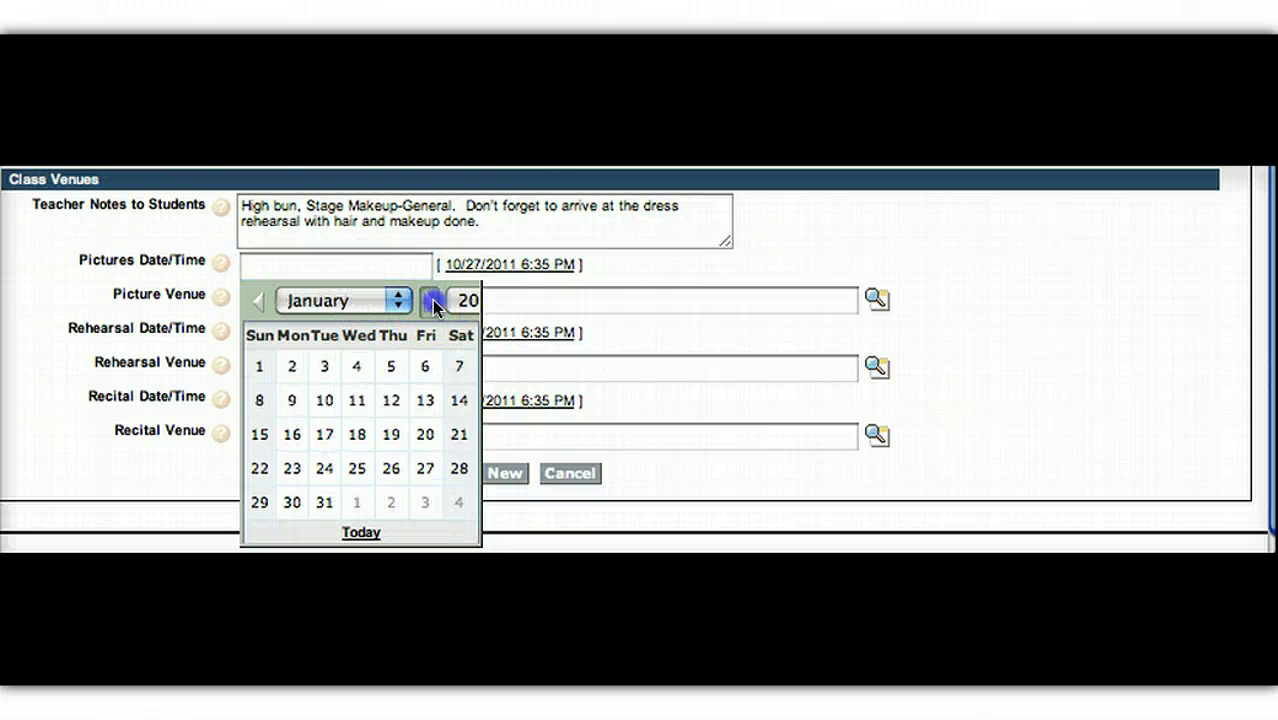
click(431, 301)
click(431, 301)
click(431, 301)
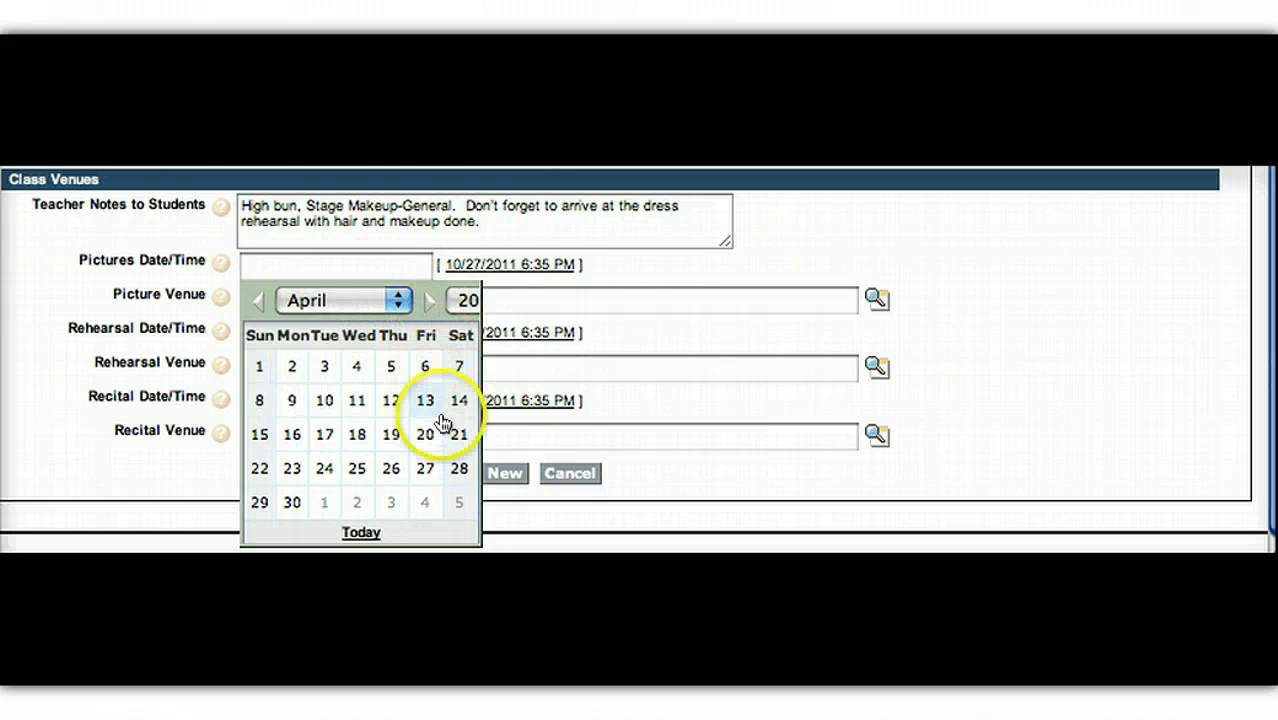
click(459, 468)
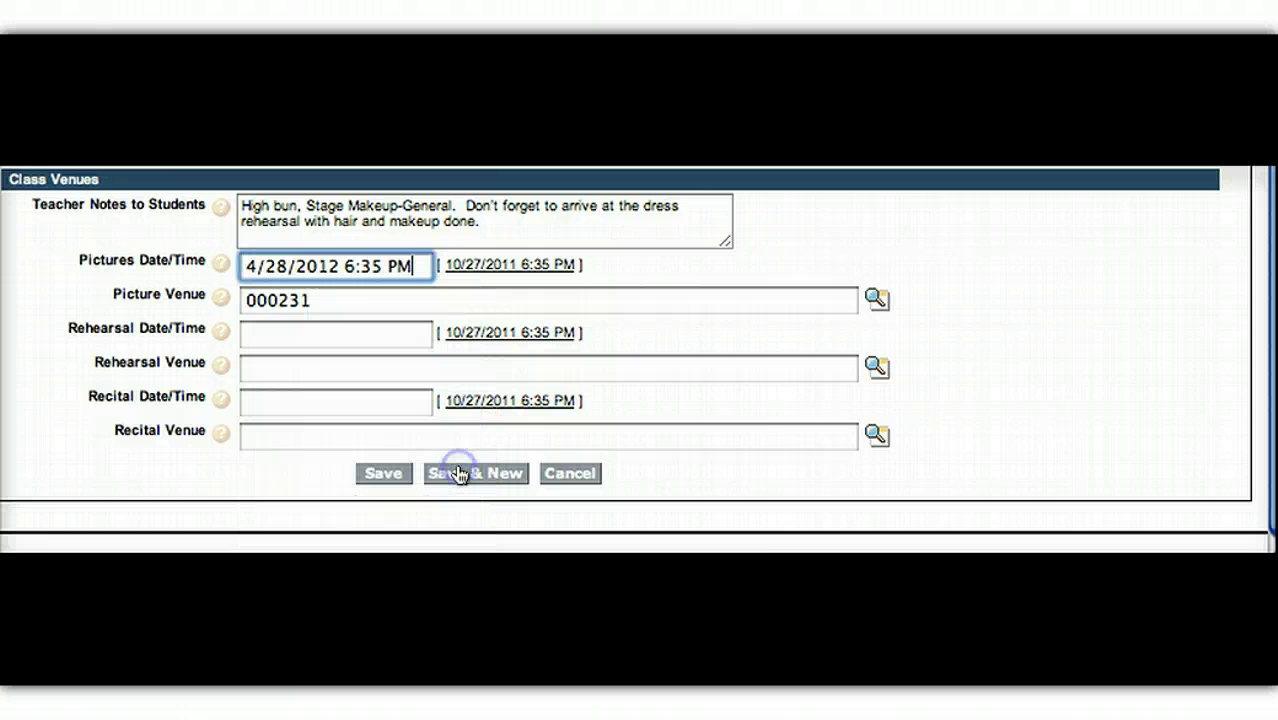
- Change the pictures time to 2:35 PM and save the class record
click(350, 265)
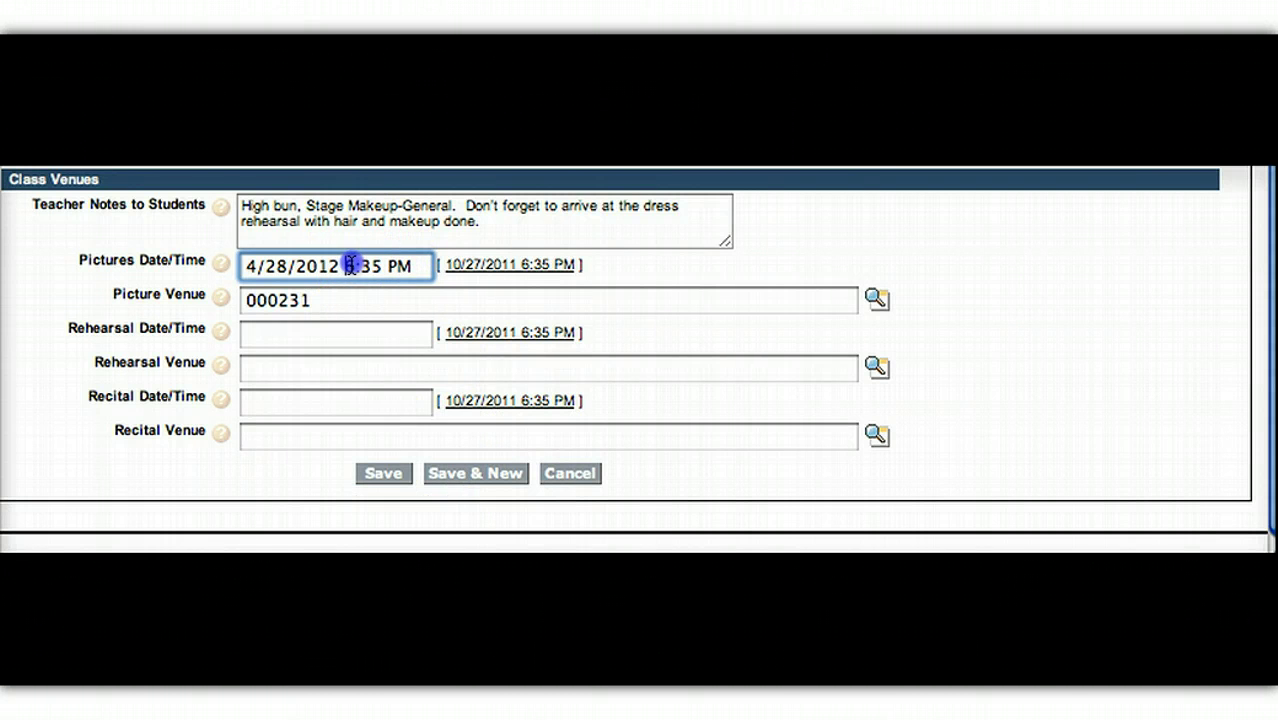
key(Delete)
text(2)
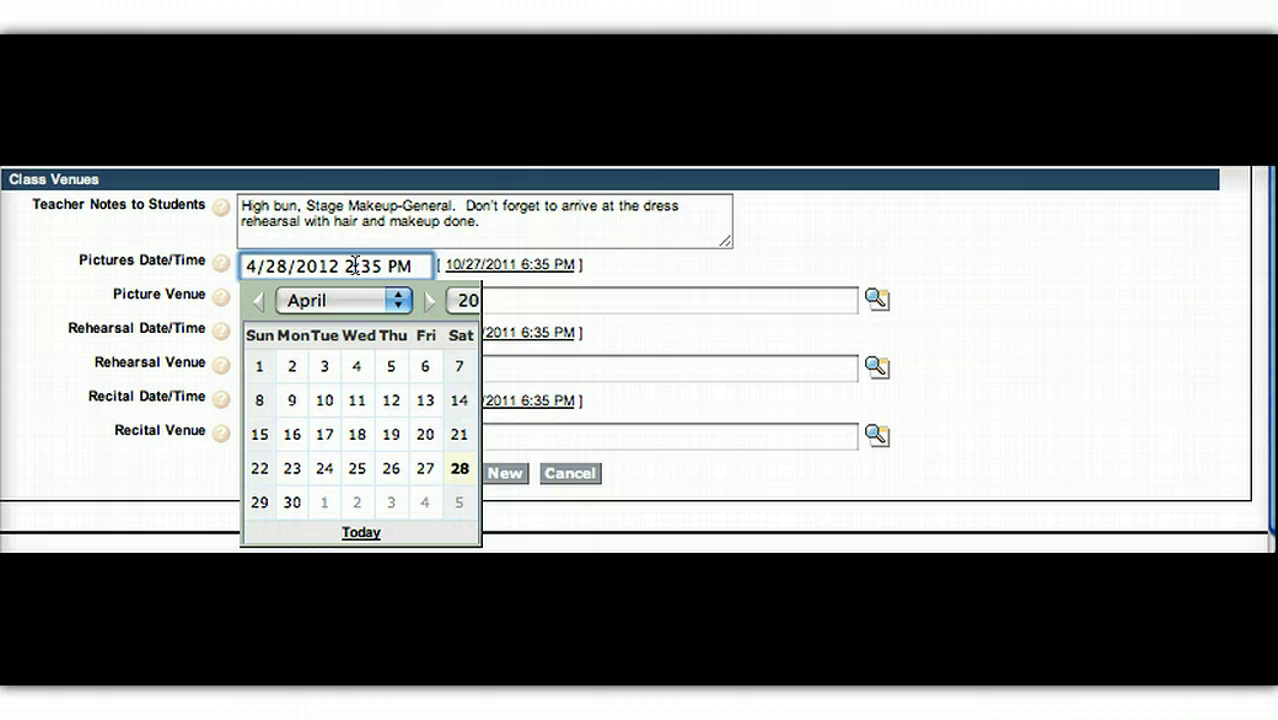
click(1233, 521)
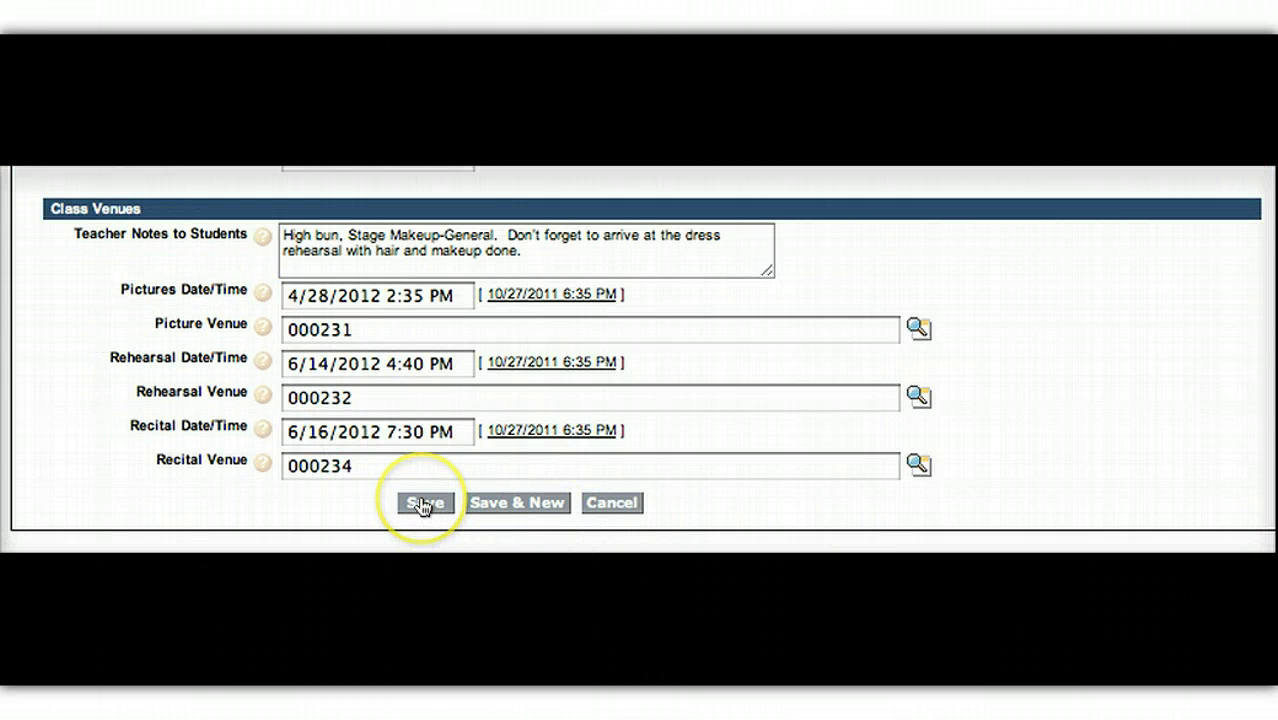
click(422, 505)
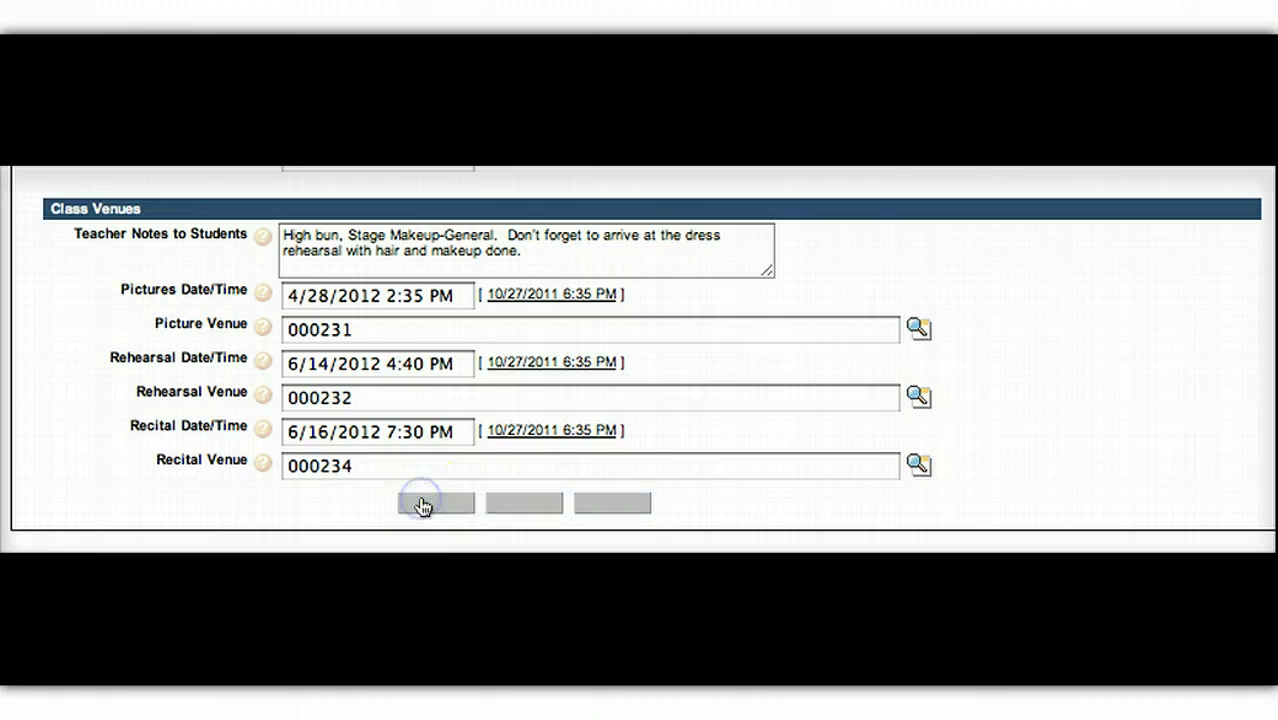